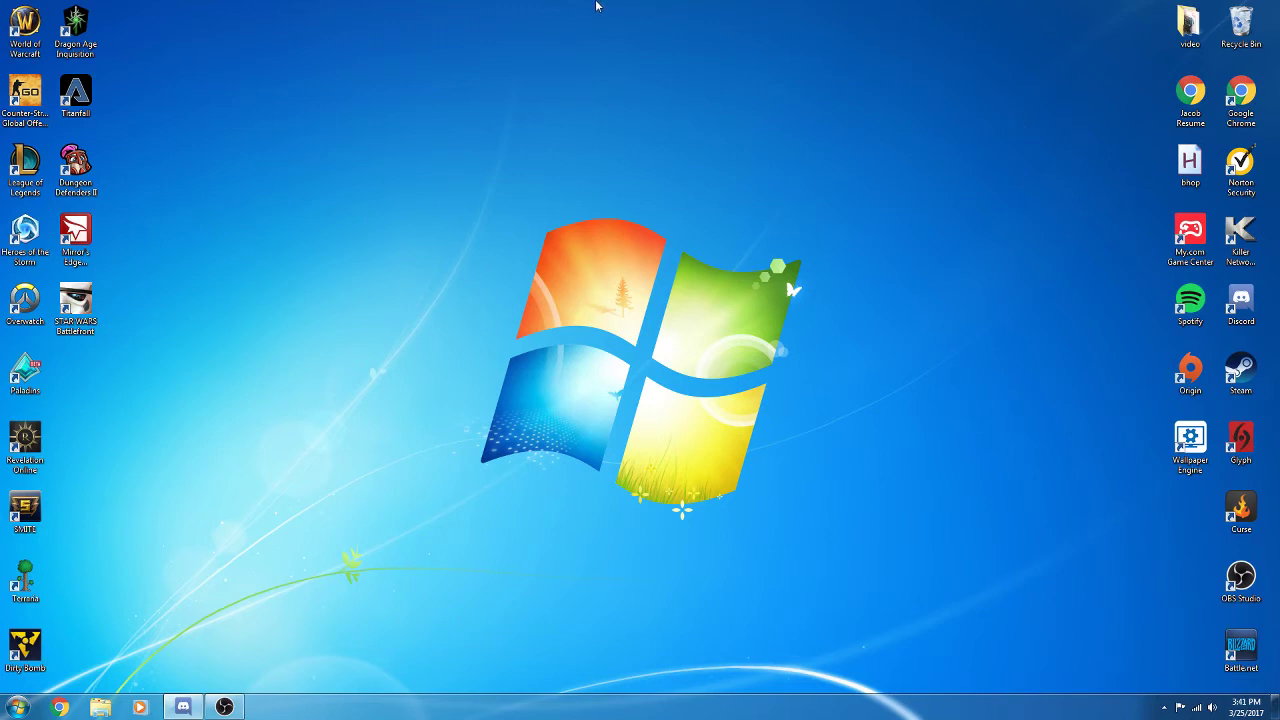
Step: Launch Steam and search the store for 'wall' to view the Wallpaper Engine page
double_click(1238, 397)
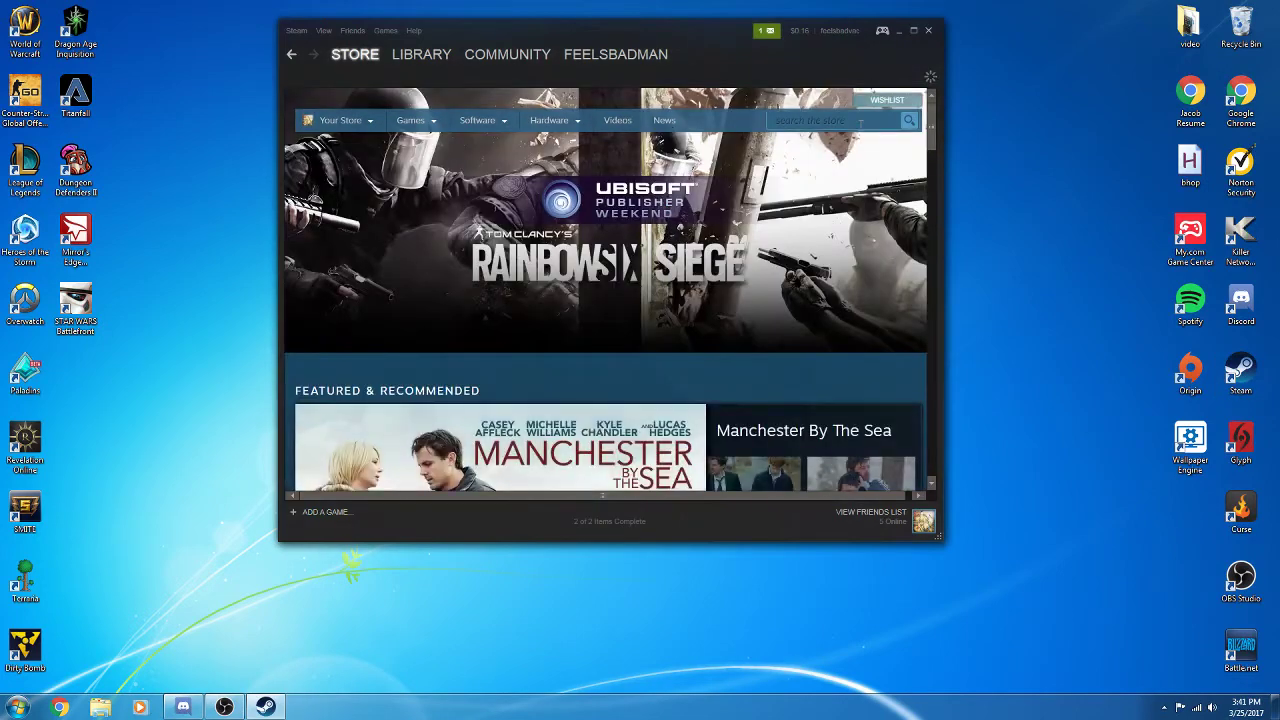
click(478, 120)
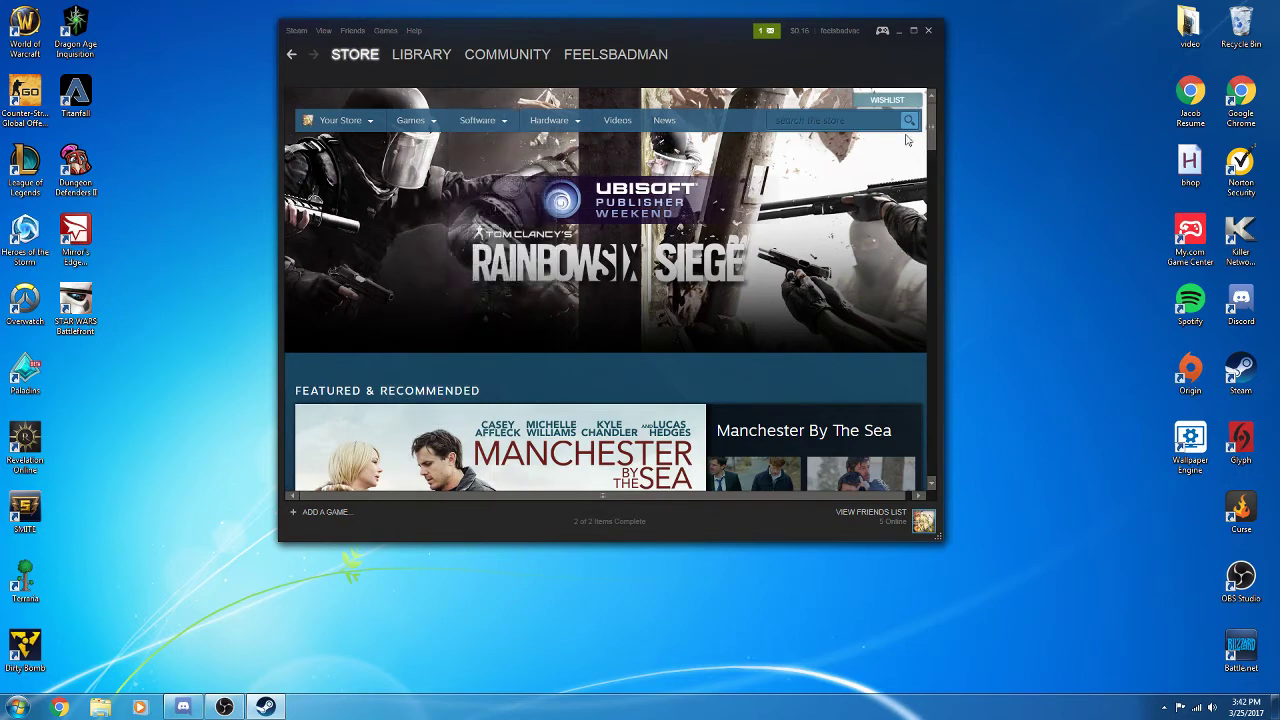
click(838, 120)
text(wall)
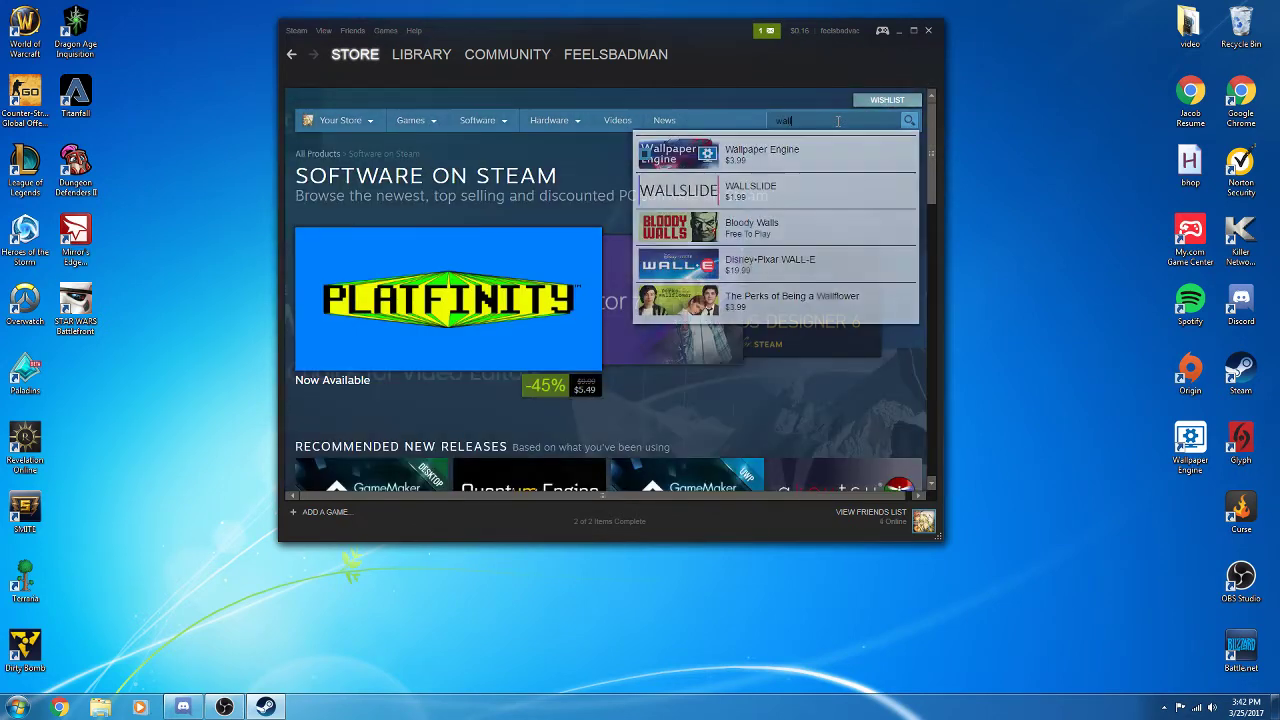
click(768, 164)
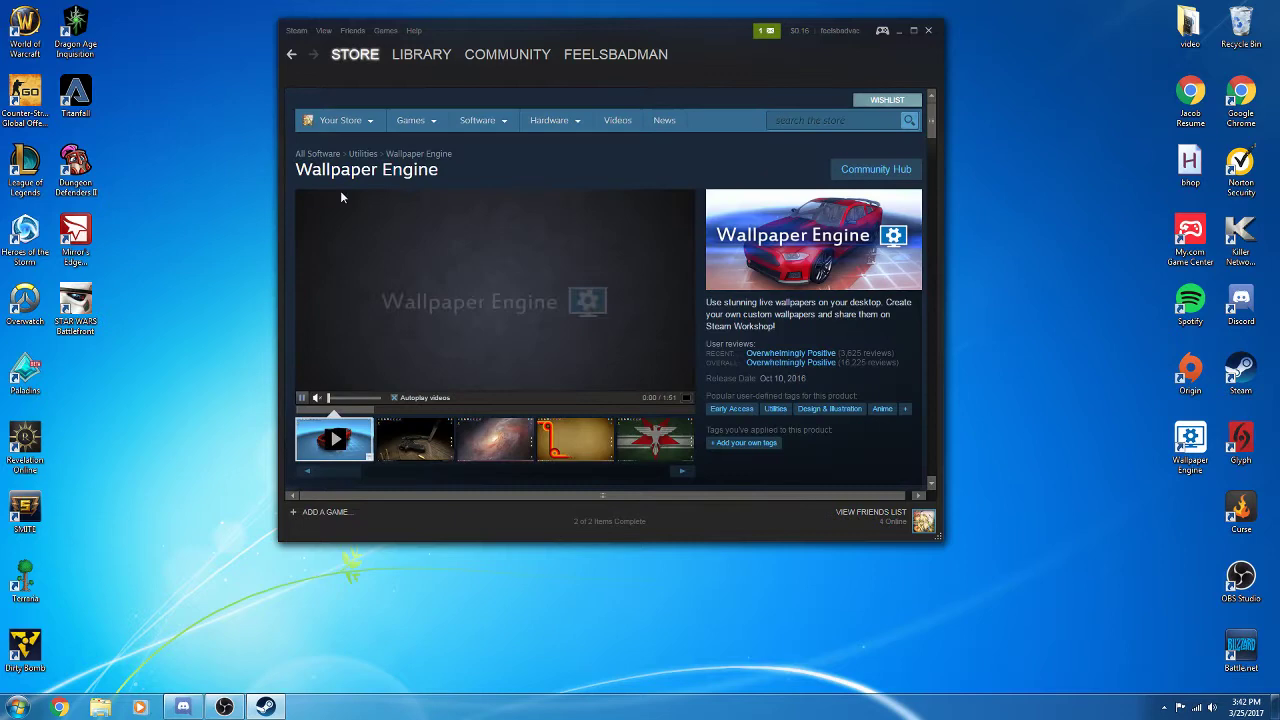
scroll(522, 160, down, 15)
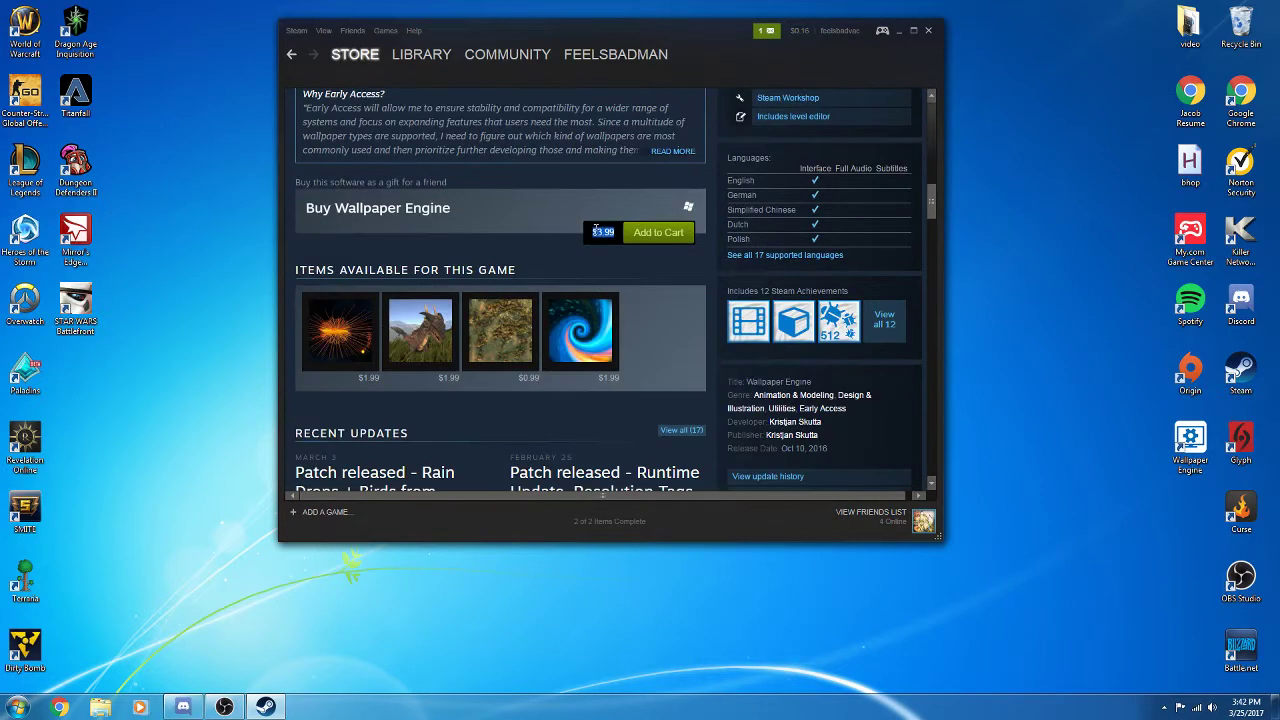
scroll(595, 240, up, 15)
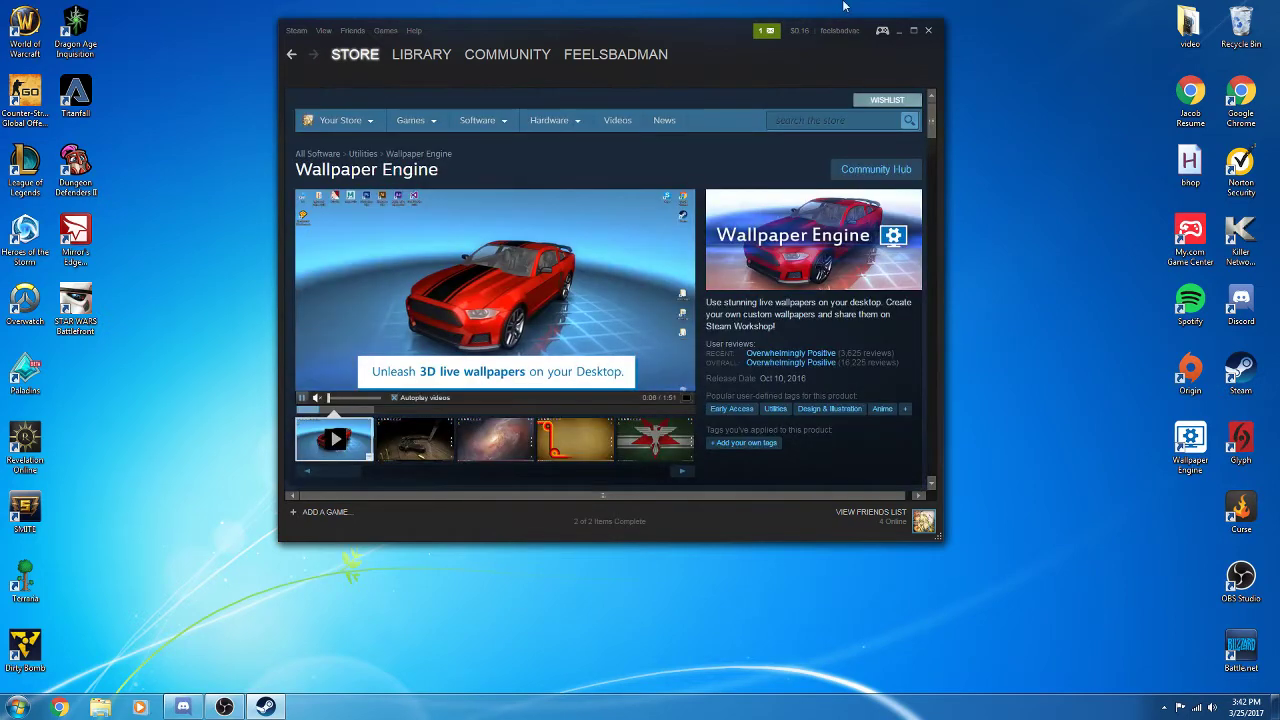
Step: Close Steam, launch Wallpaper Engine, and choose monitor 2
click(928, 30)
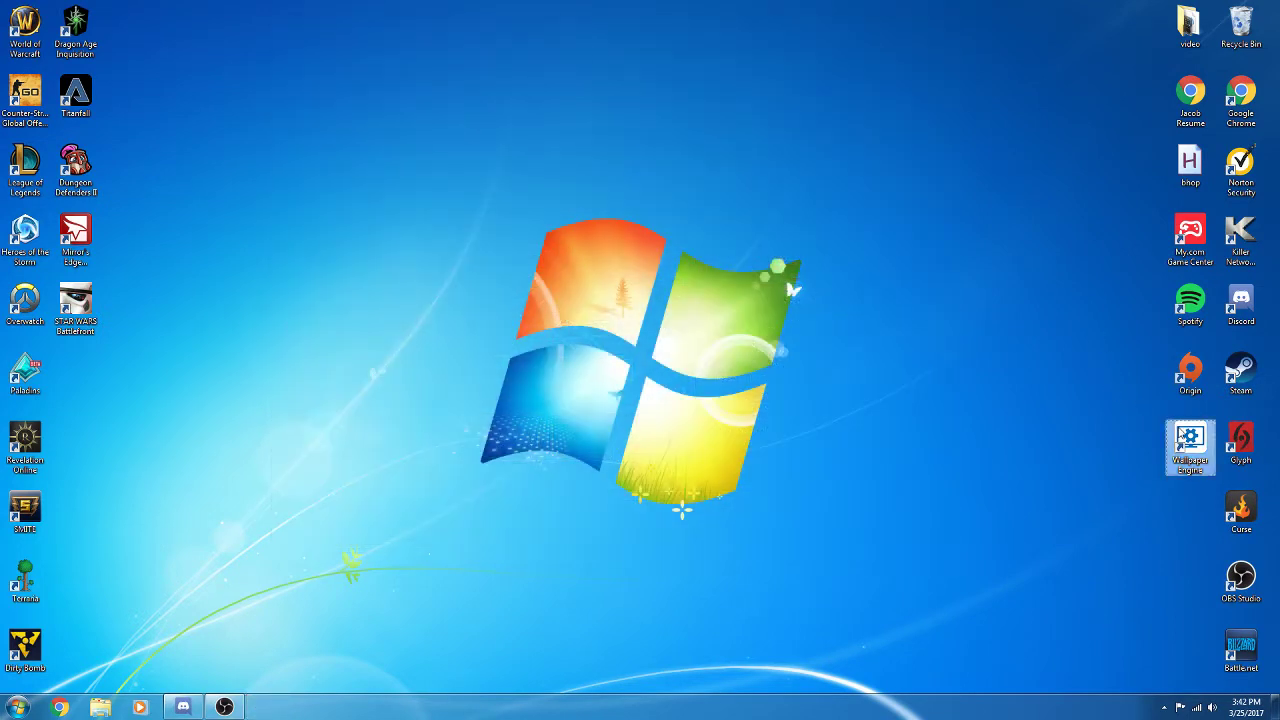
double_click(1190, 445)
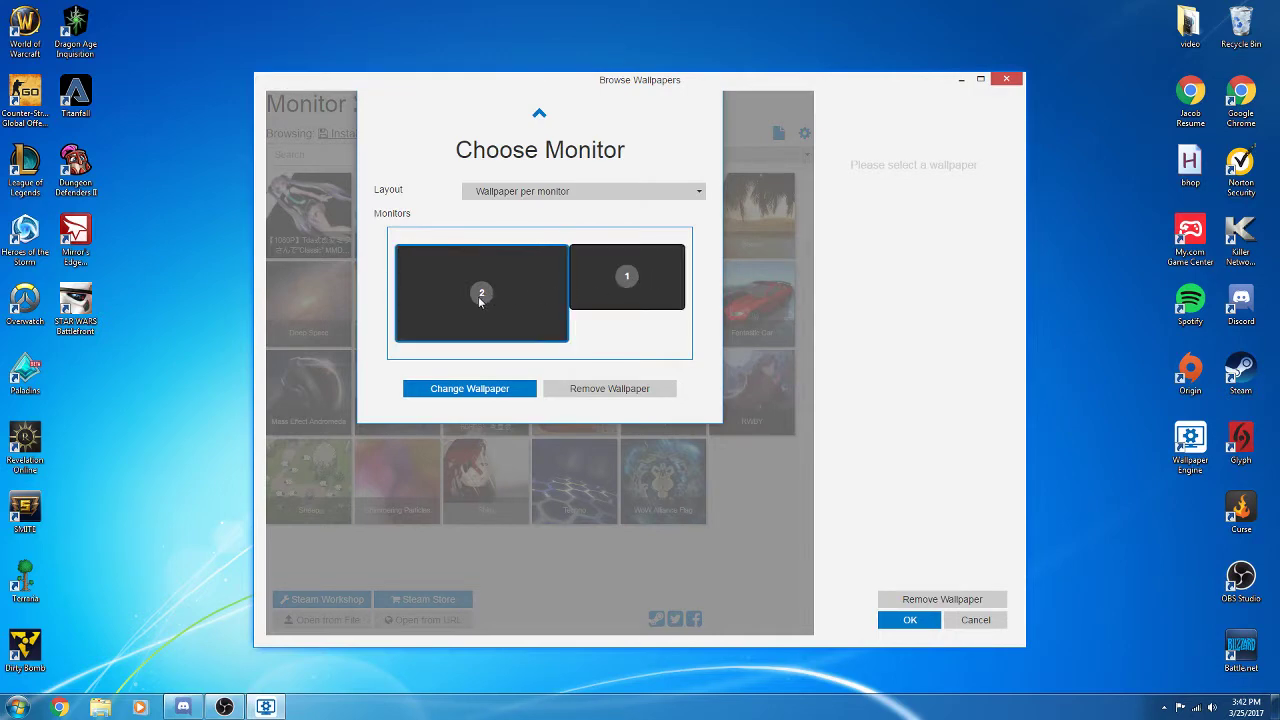
click(482, 388)
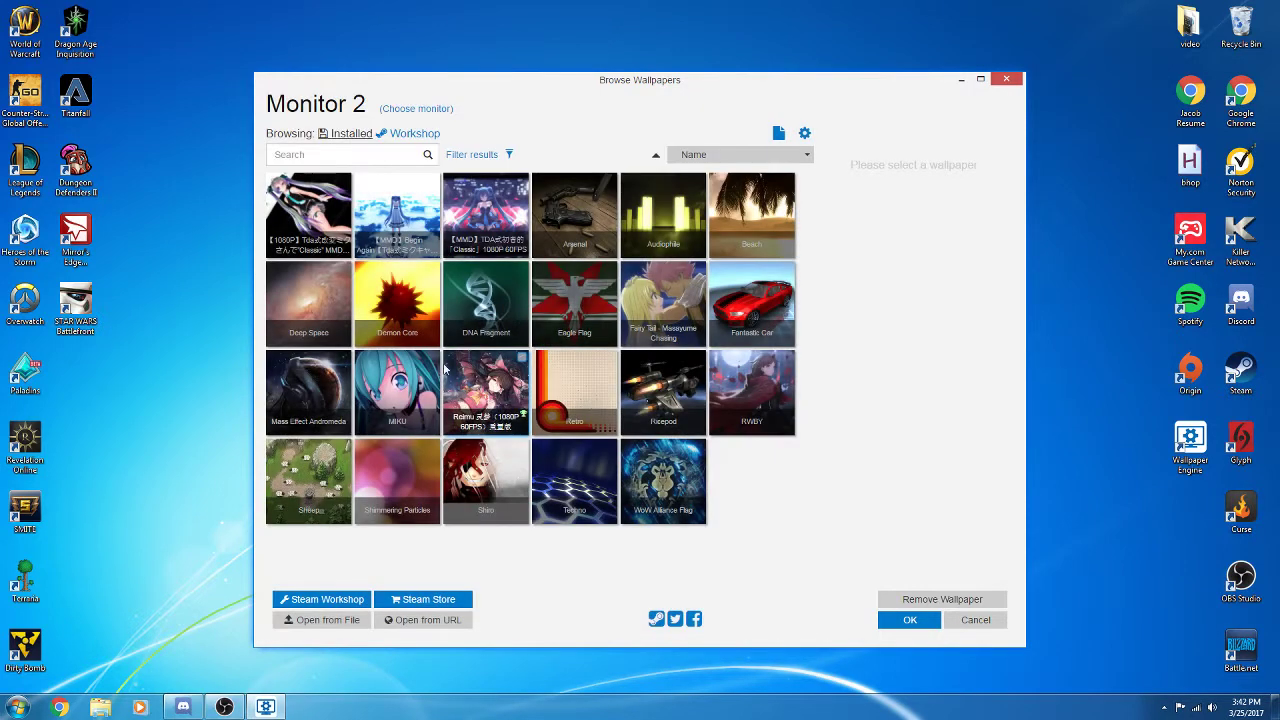
Step: In the Workshop's Top Rated grid, subscribe to the FGO swordswoman wallpaper to download it
click(441, 136)
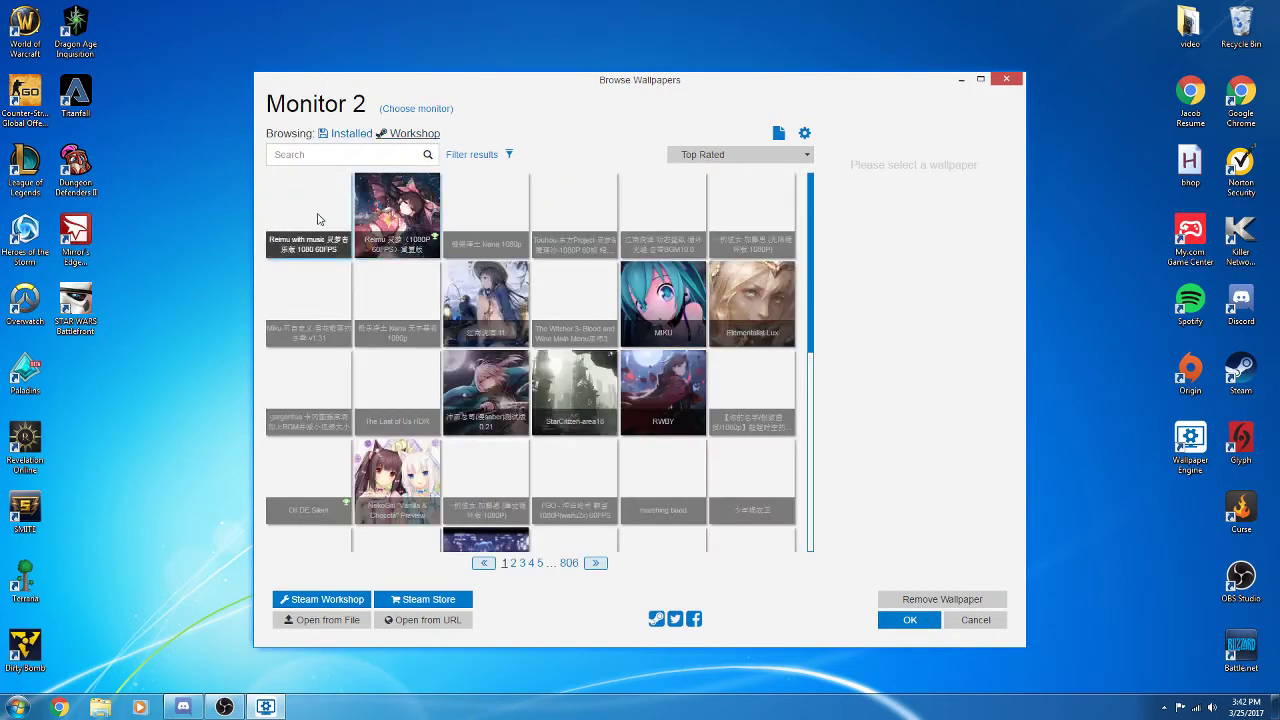
scroll(745, 262, down, 3)
scroll(443, 318, up, 3)
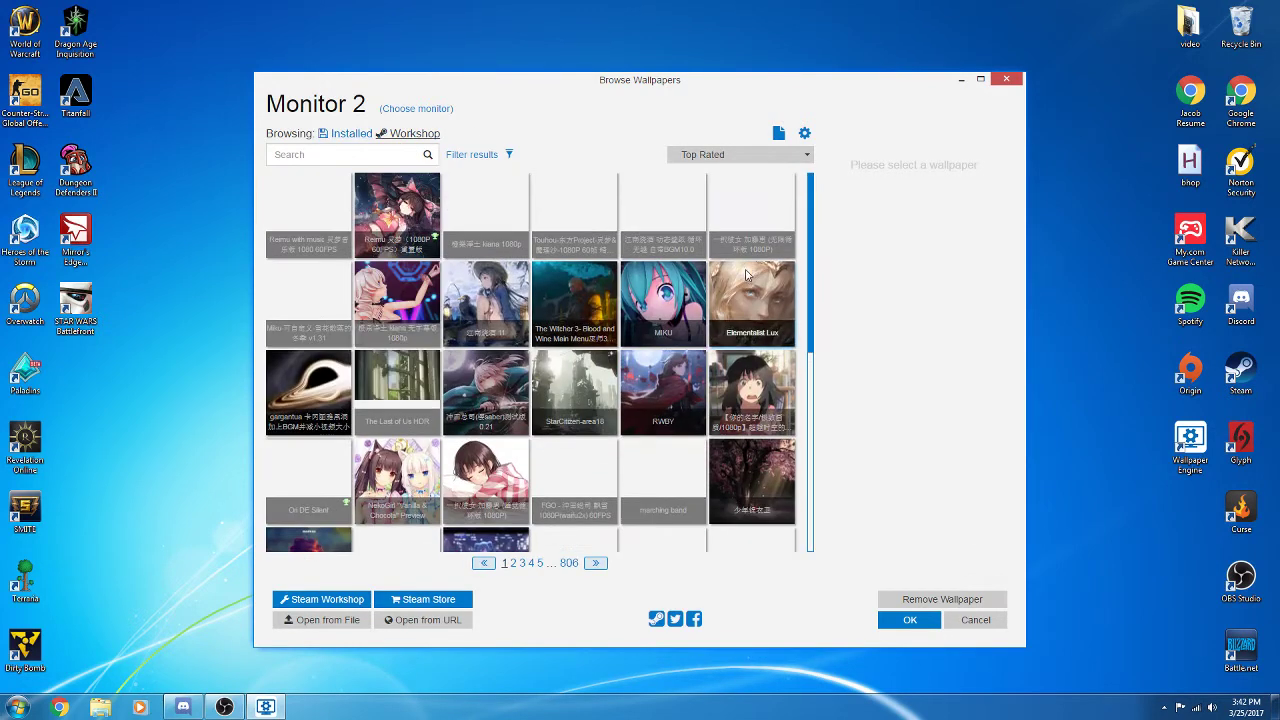
scroll(441, 320, down, 3)
scroll(435, 310, up, 3)
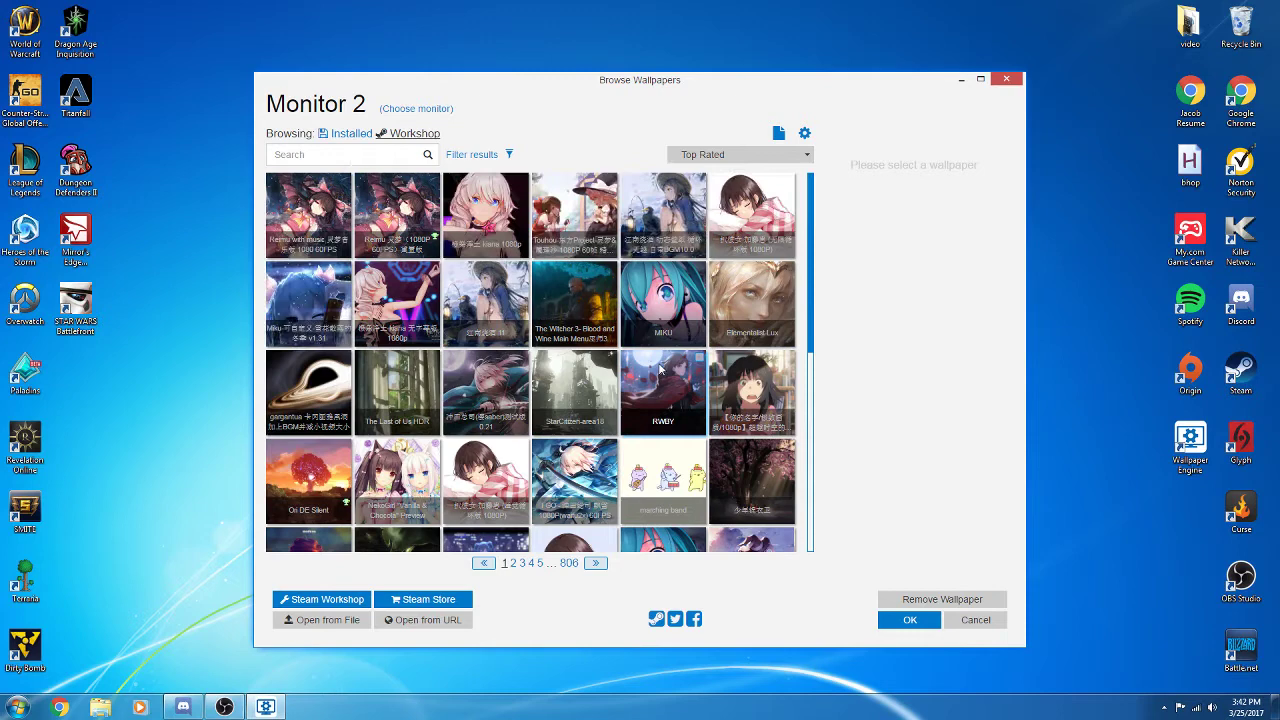
click(575, 490)
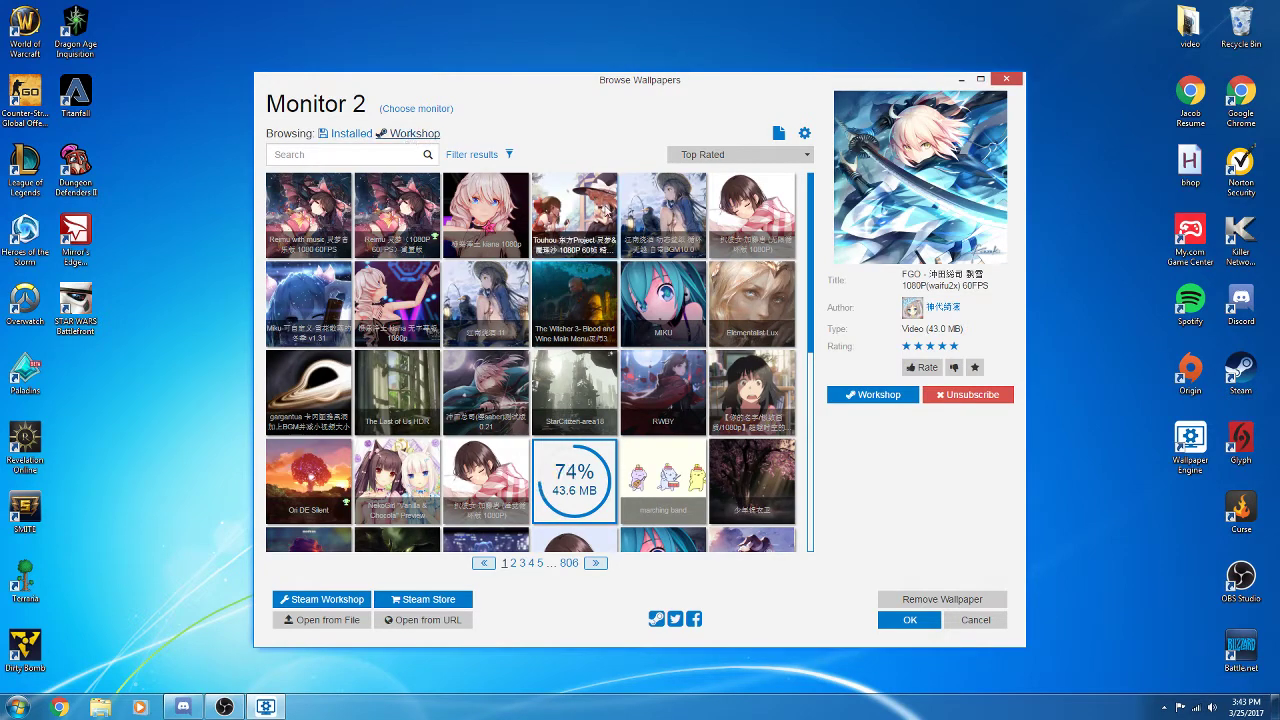
Step: Keep the Workshop grid sorted by Top Rated while the download finishes
scroll(600, 230, down, 2)
scroll(585, 245, up, 2)
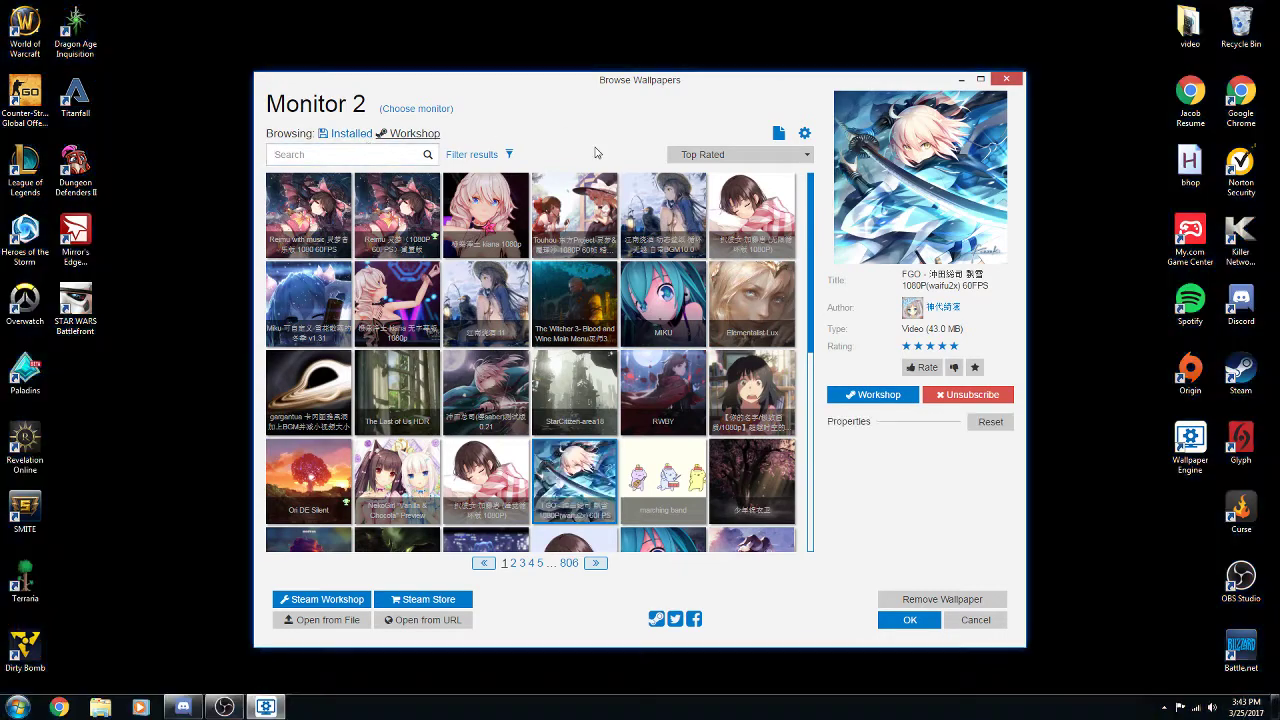
click(725, 157)
click(697, 157)
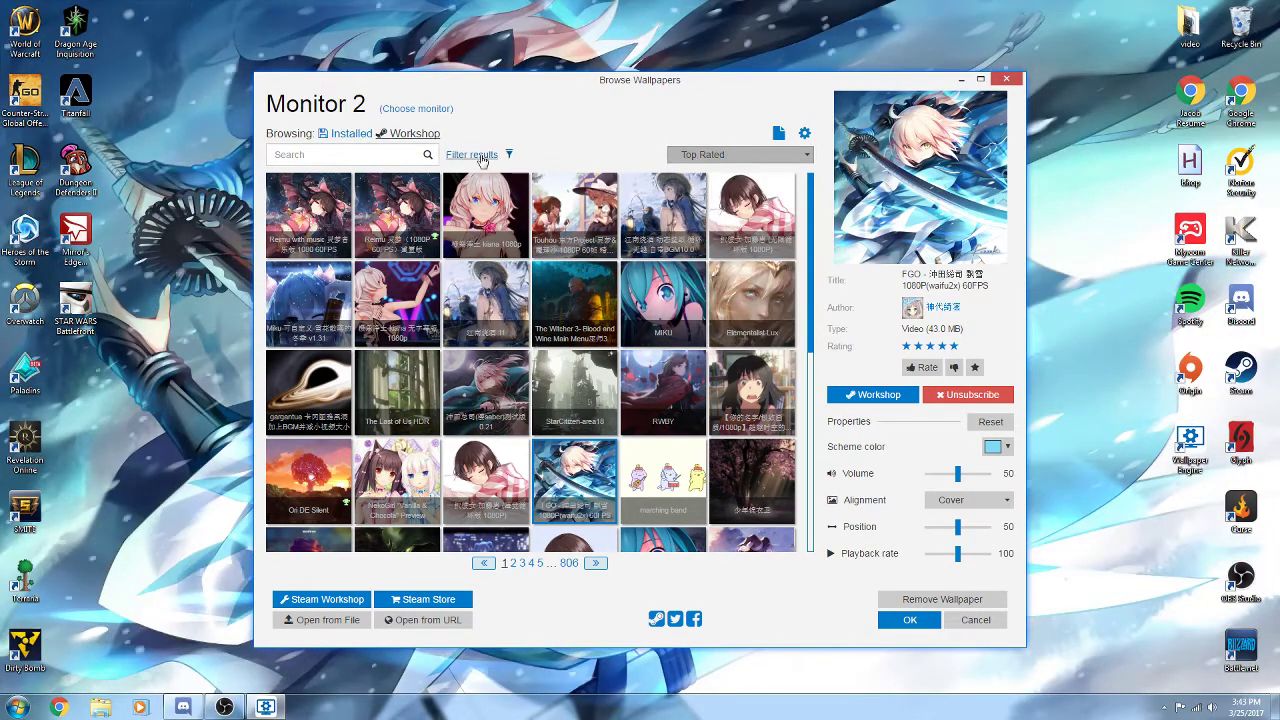
Step: Minimize the browser to check the FGO wallpaper, then restore it and move it higher
click(959, 80)
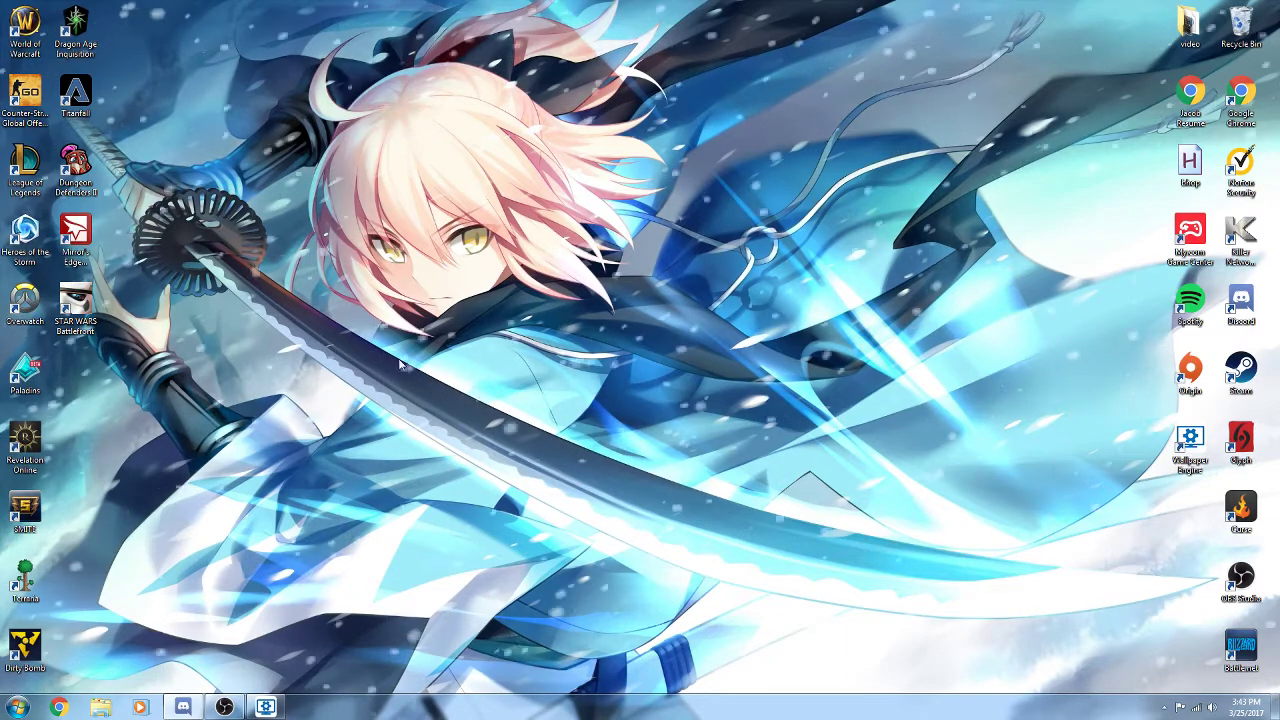
click(266, 707)
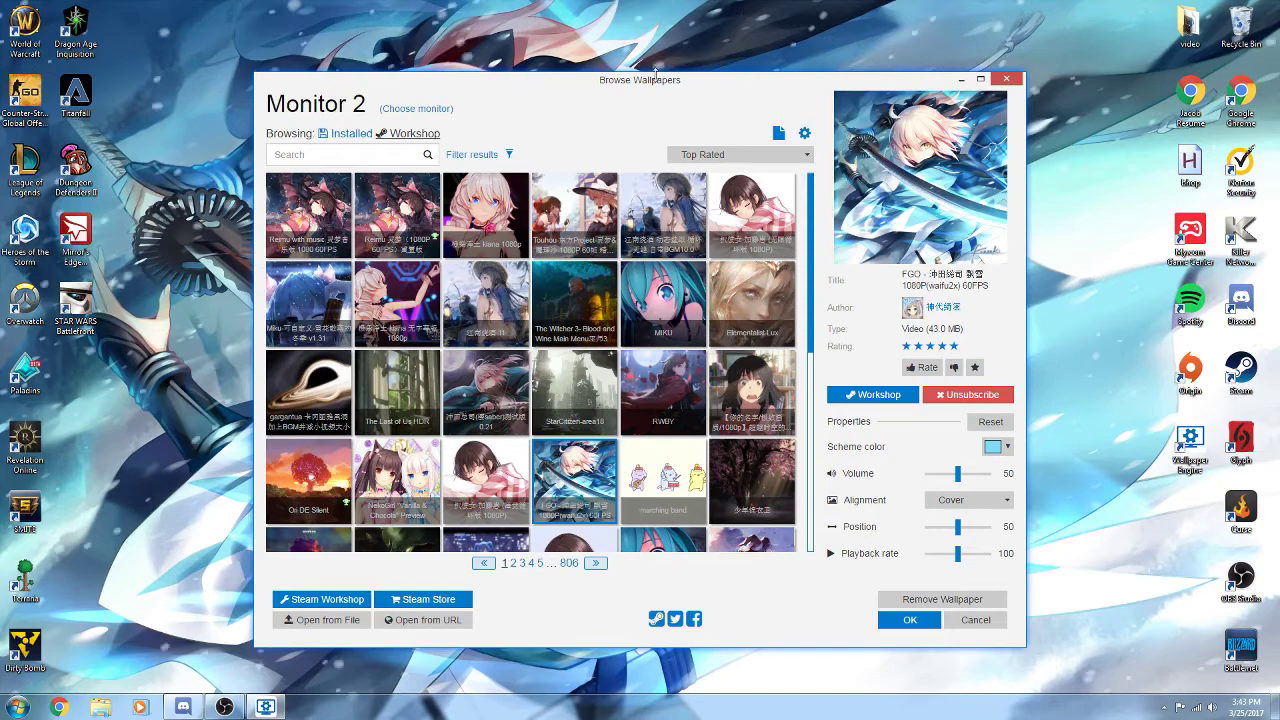
drag(626, 87, 606, 52)
Step: Switch to installed wallpapers, apply the Arsenal scene, and minimize the browser
click(331, 99)
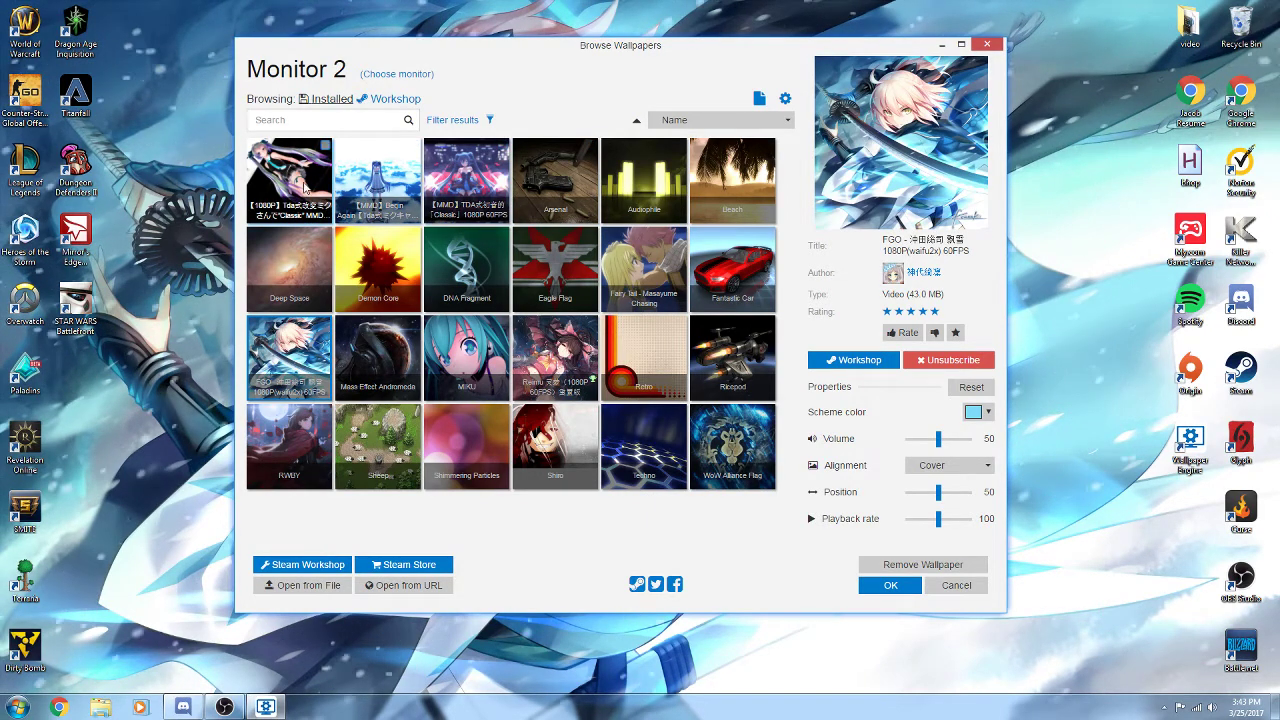
click(536, 175)
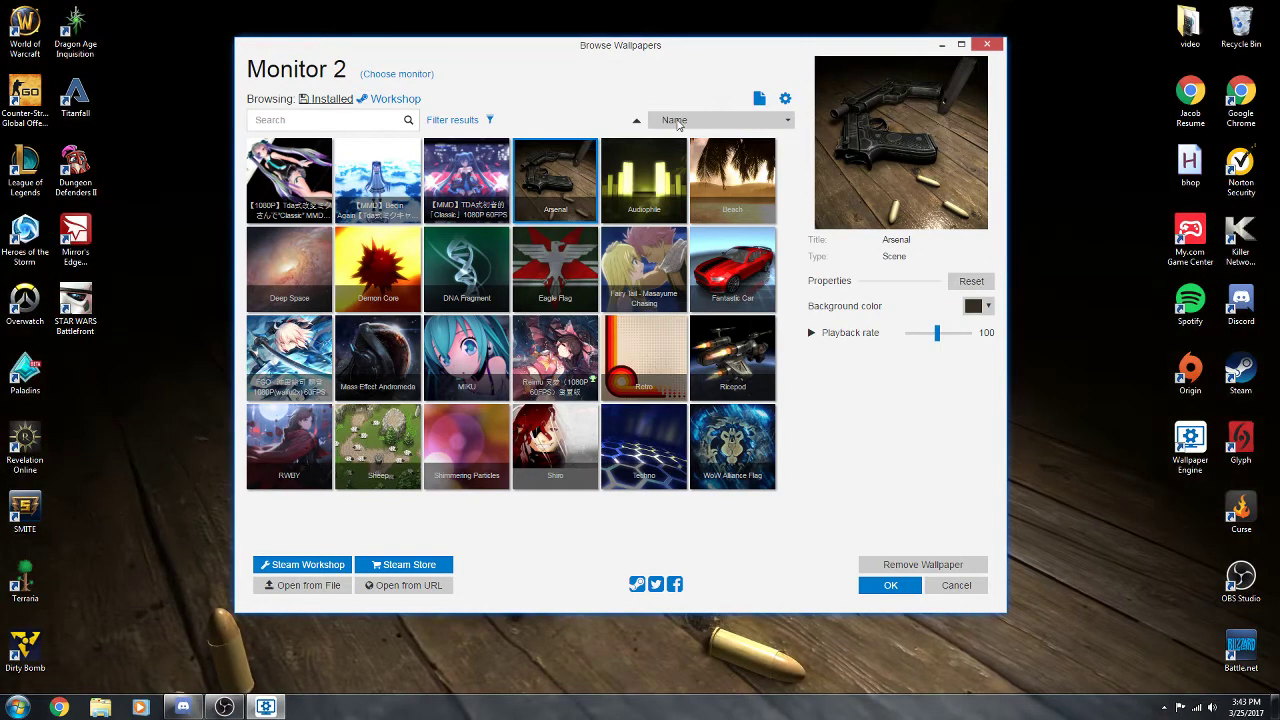
click(940, 46)
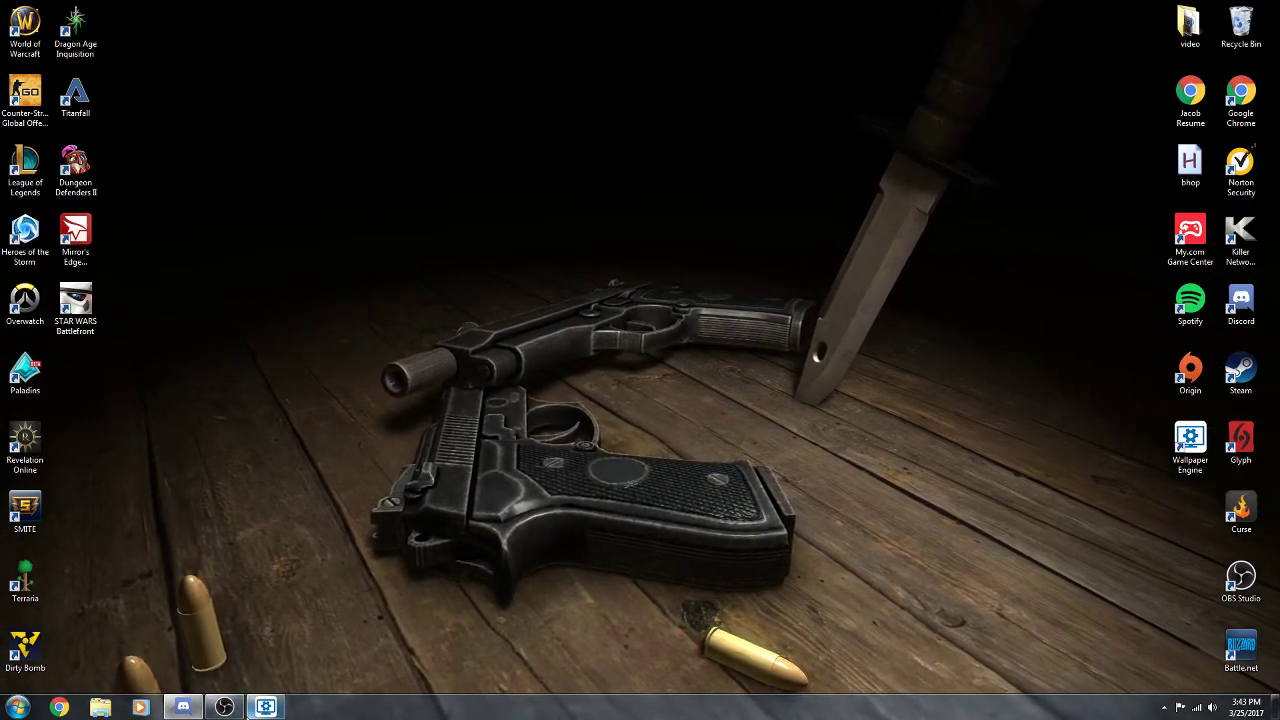
Step: Restore the browser and preview the WoW Alliance Flag wallpaper on the desktop
click(266, 707)
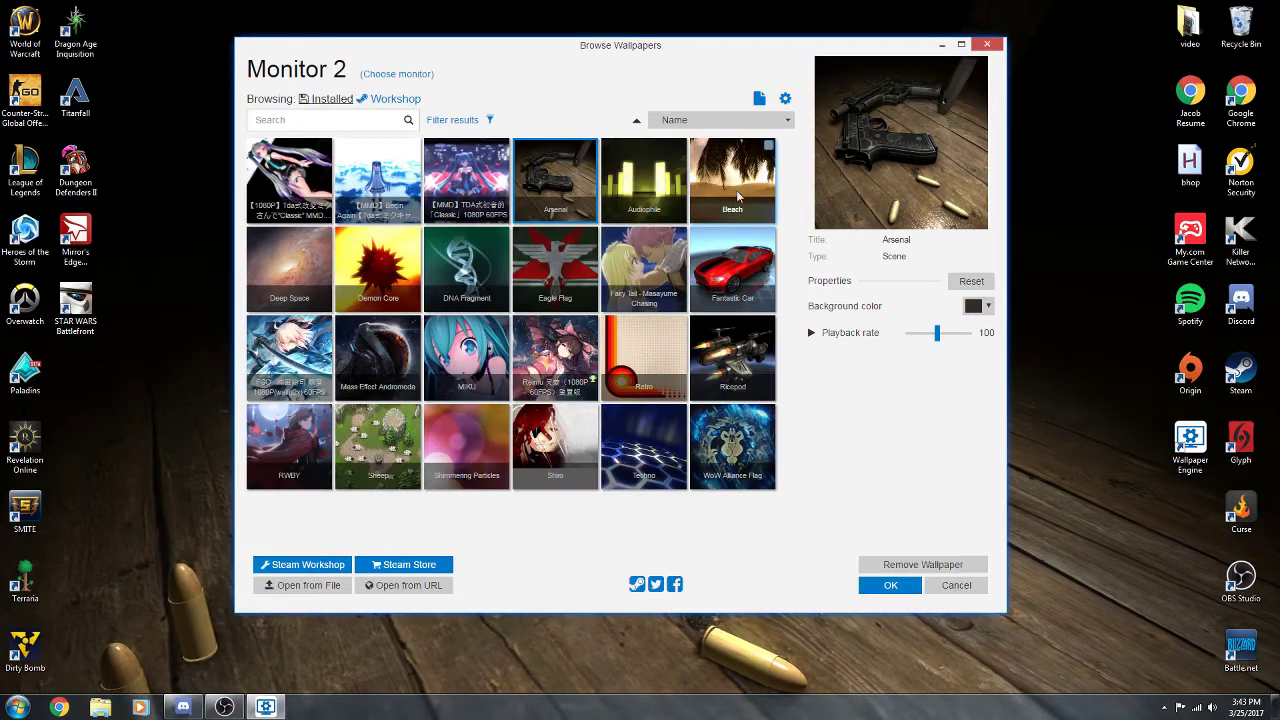
click(732, 442)
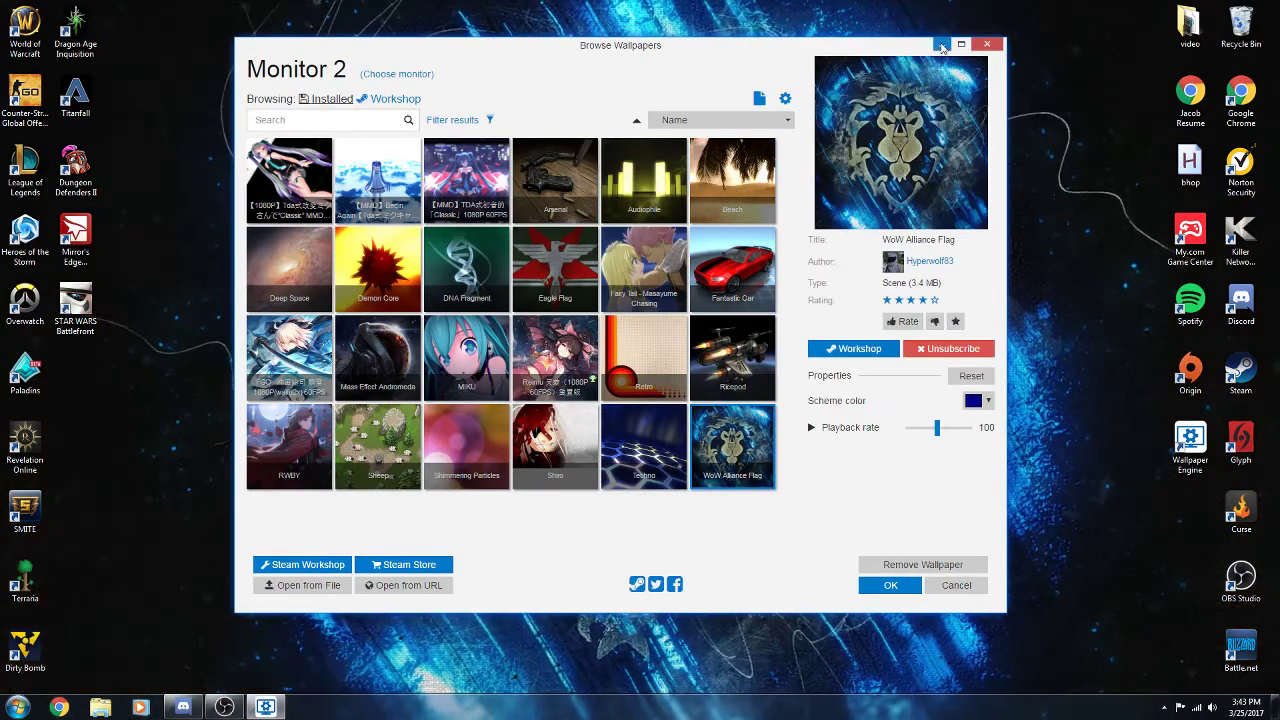
click(941, 45)
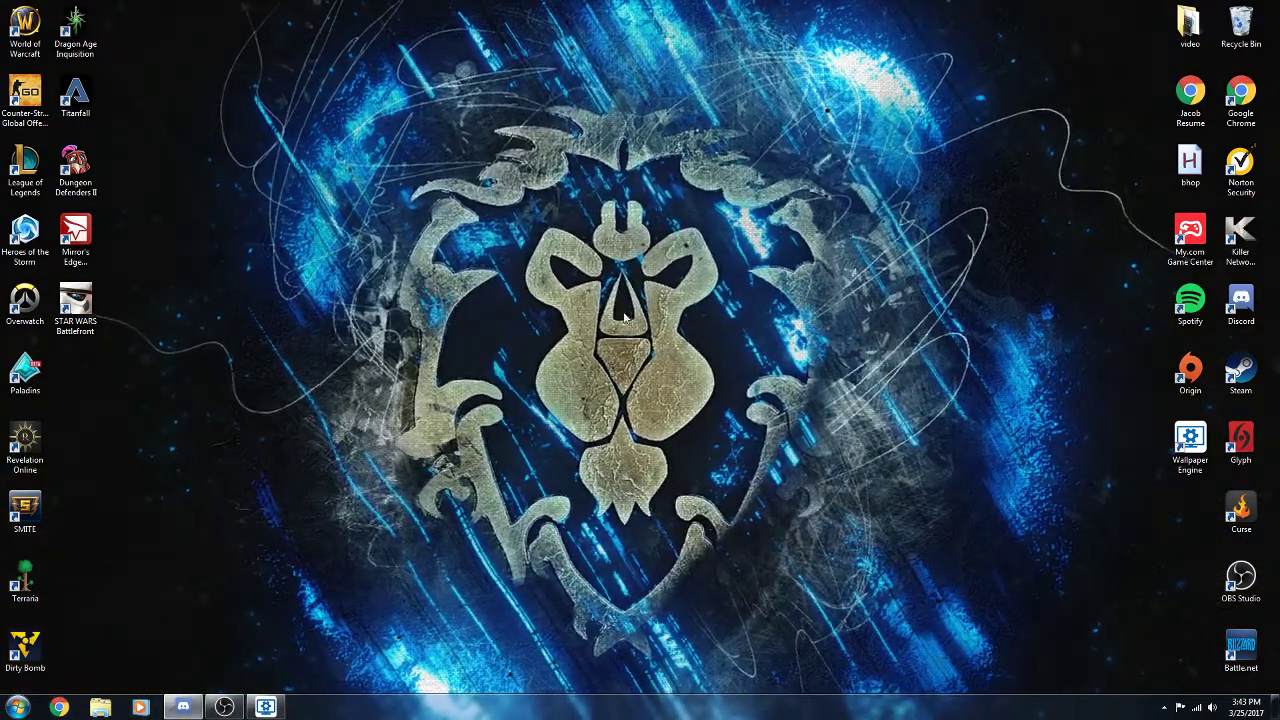
Step: Apply the RWBY video wallpaper, then restore the browser and show hidden tray icons
click(265, 707)
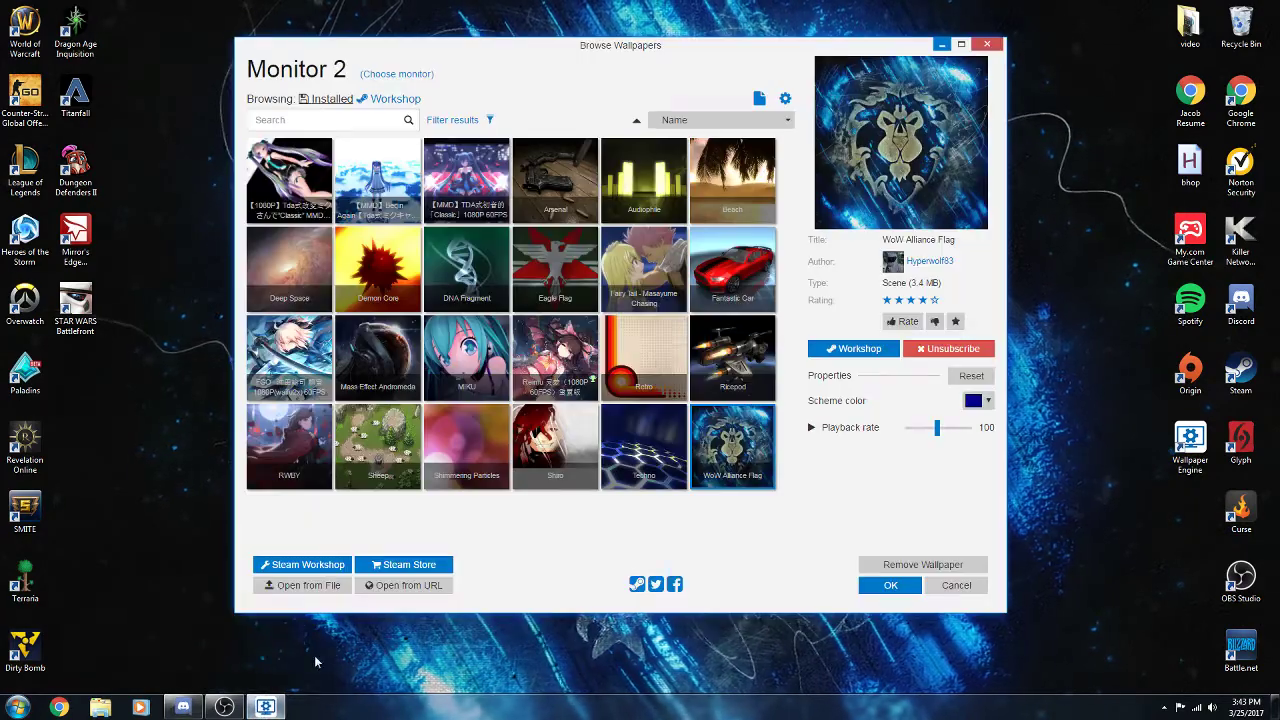
click(326, 425)
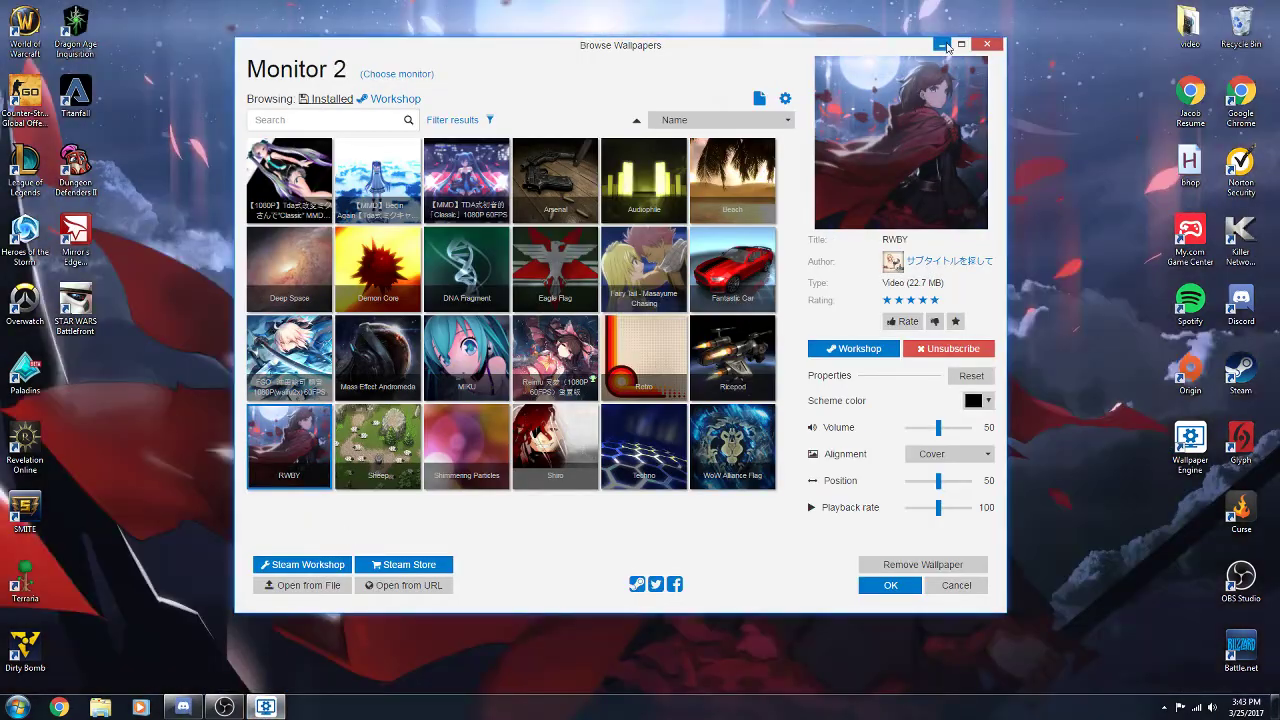
click(941, 45)
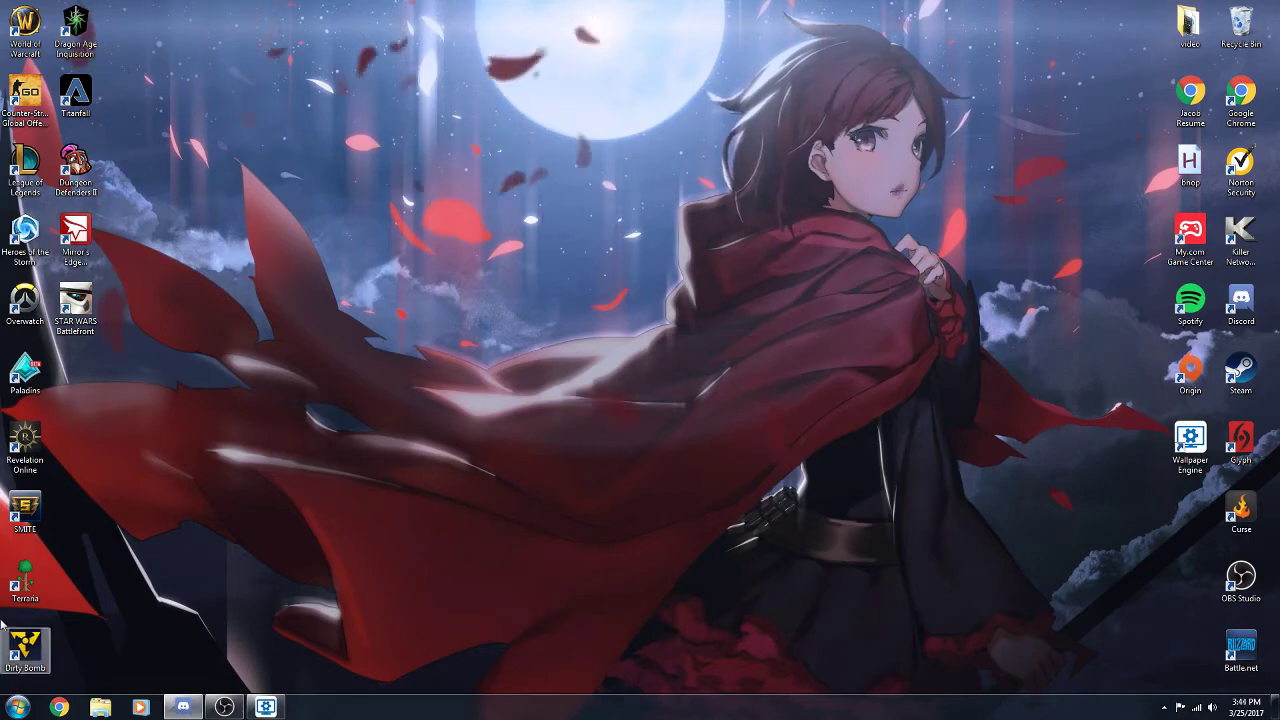
click(266, 707)
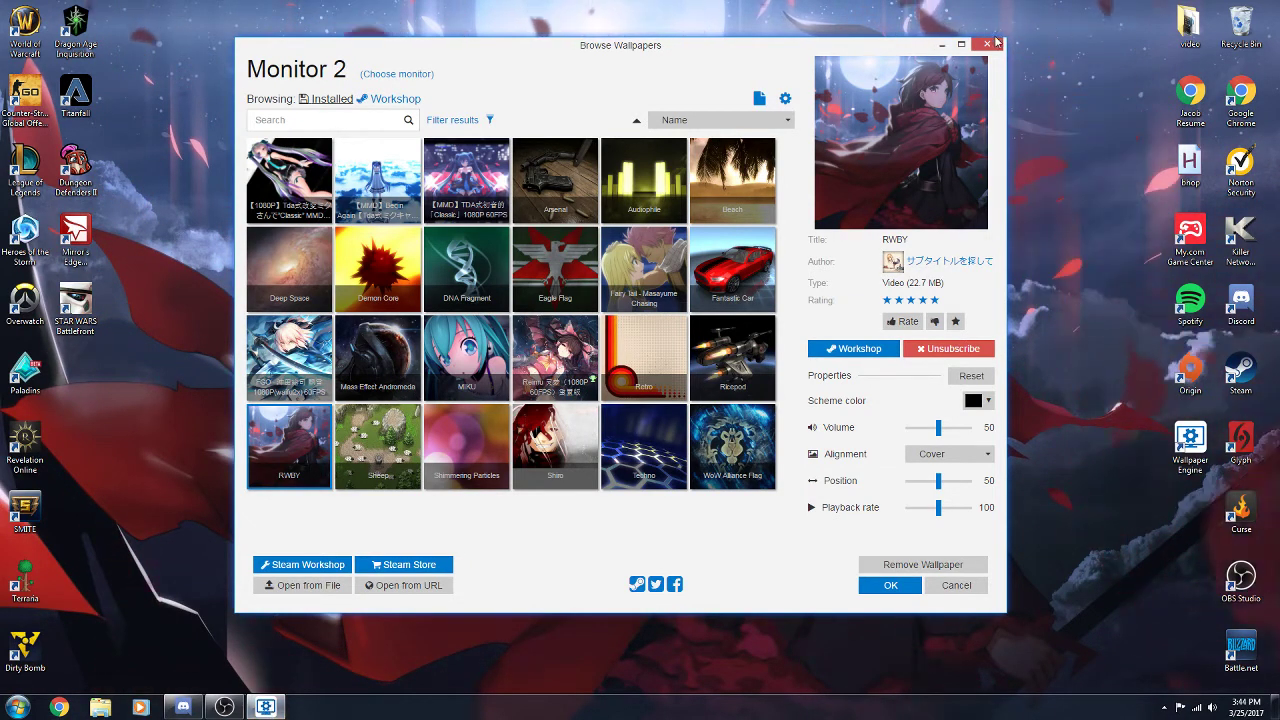
click(1164, 707)
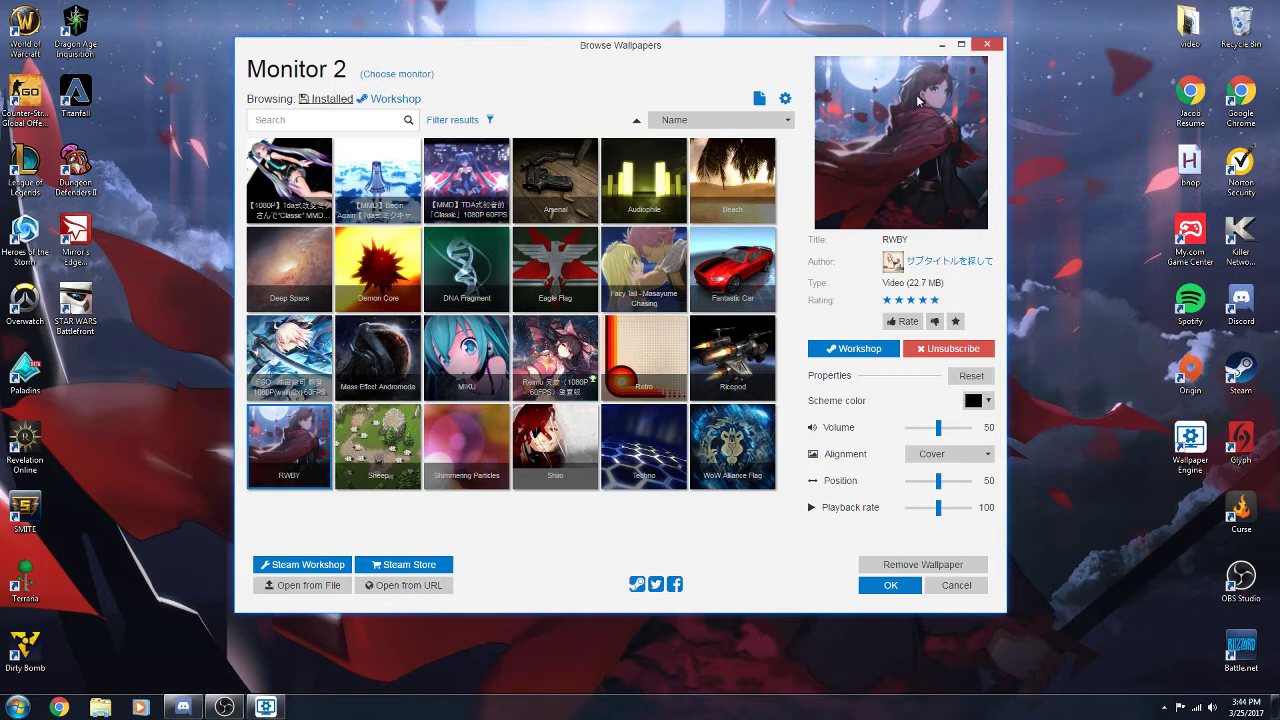
click(785, 98)
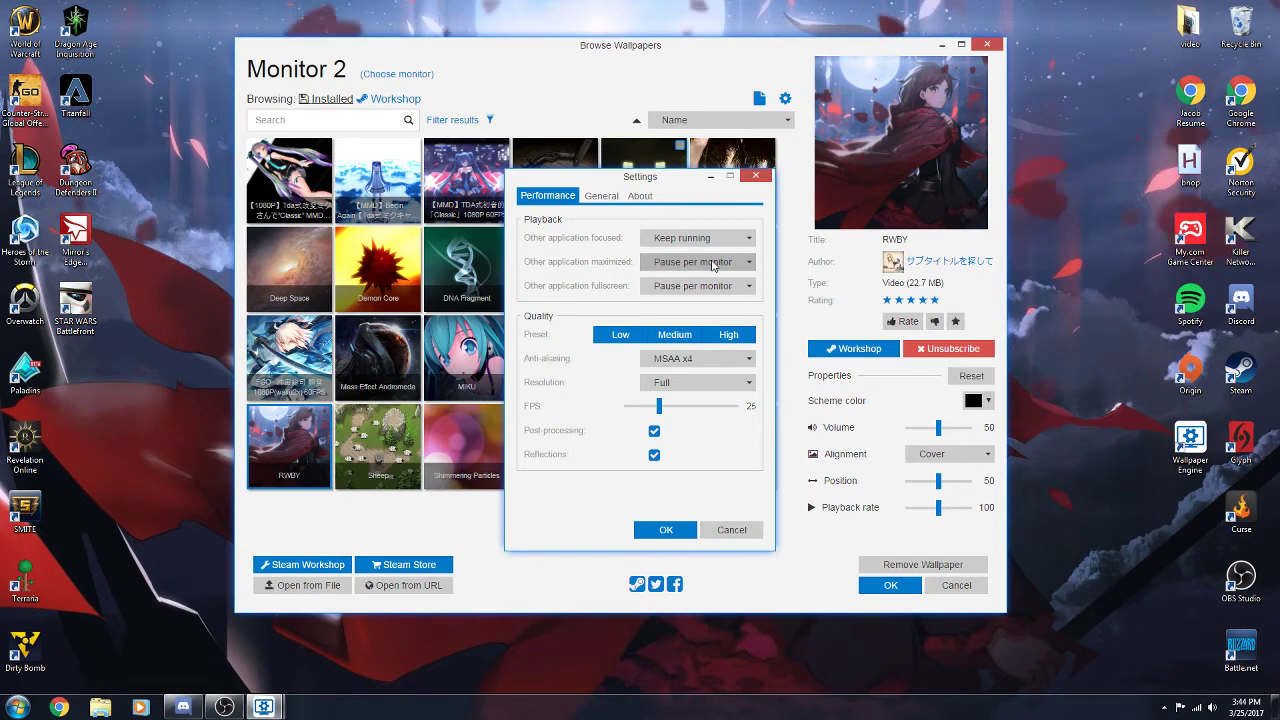
click(601, 195)
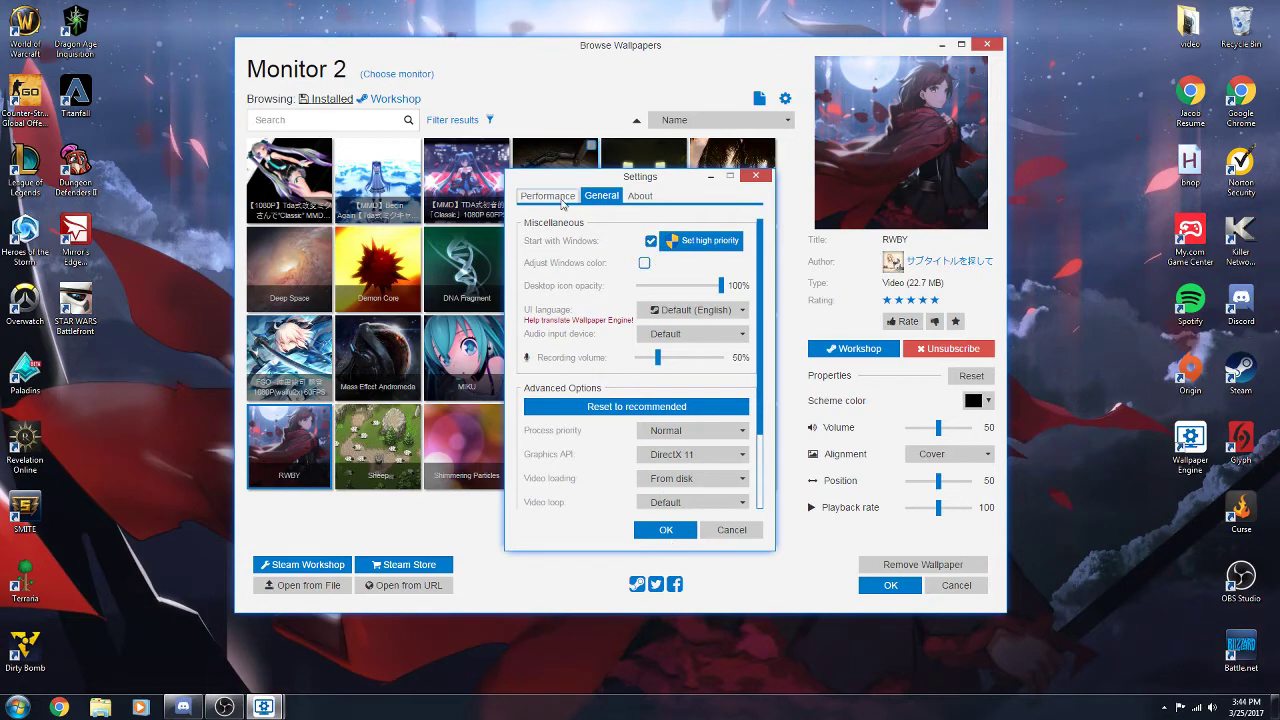
click(636, 406)
click(683, 528)
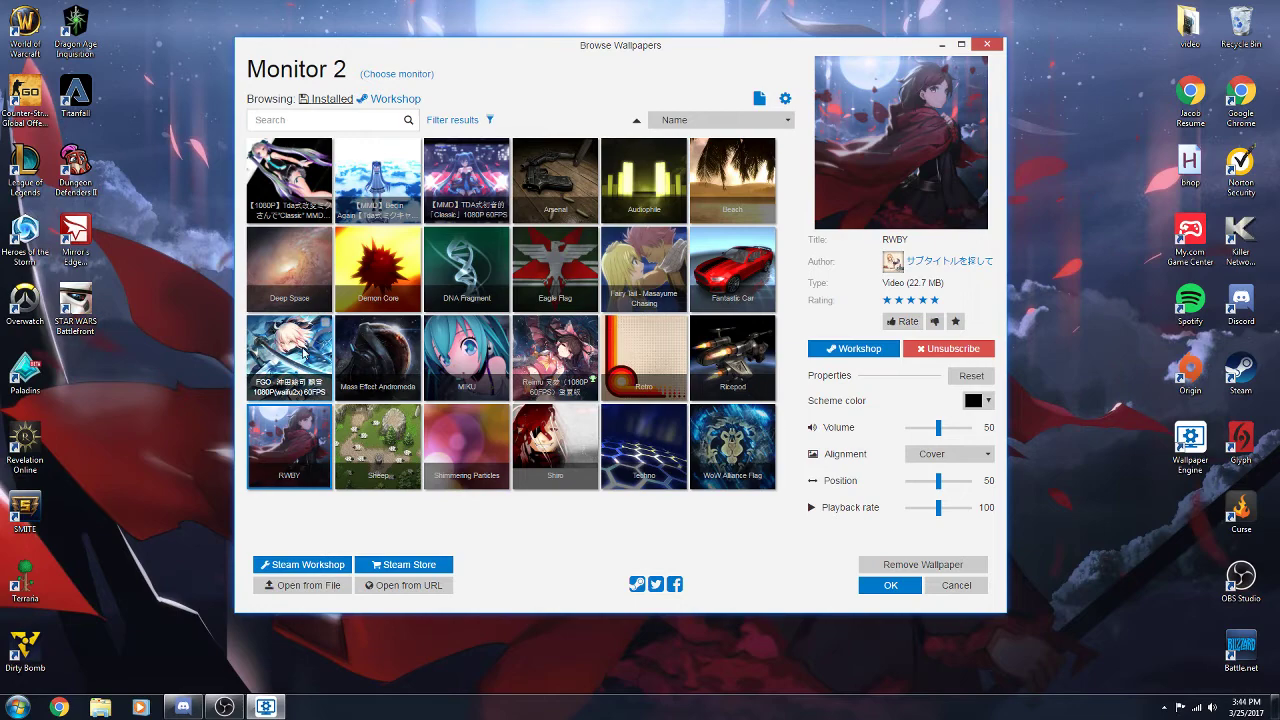
Step: Preview Mass Effect Andromeda, then apply the FGO anime video and minimize the browser
click(378, 358)
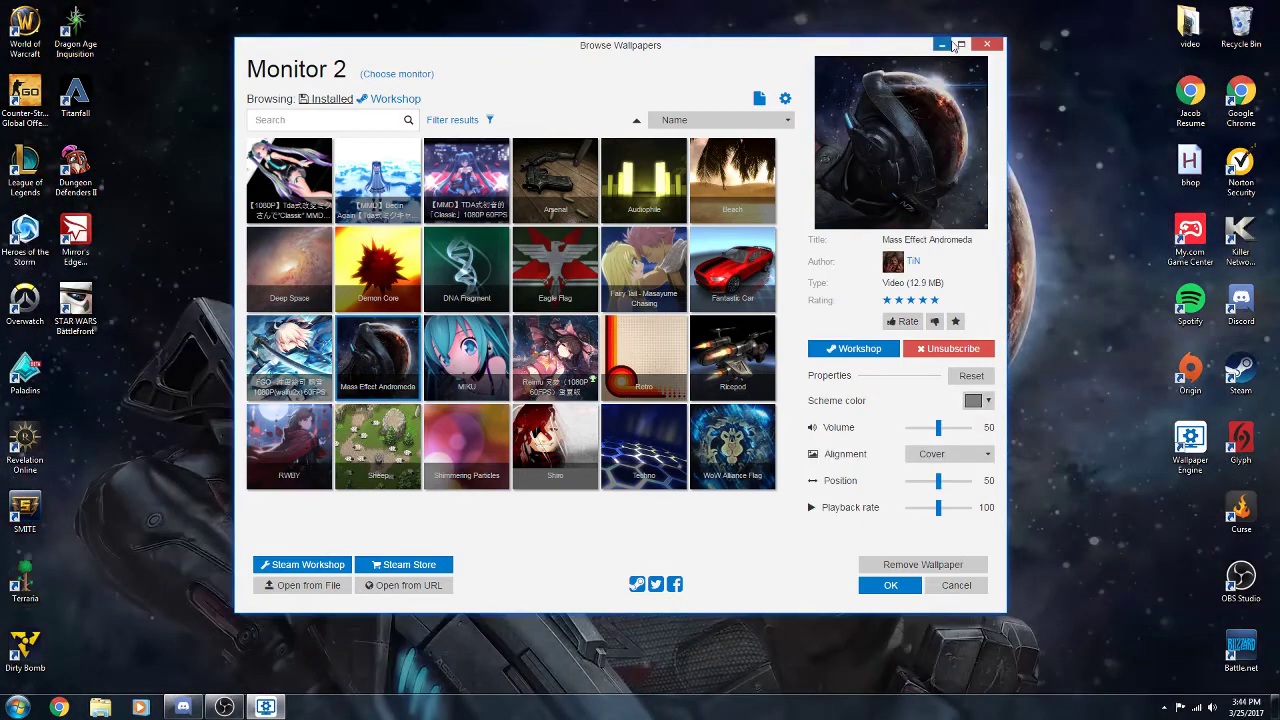
click(986, 44)
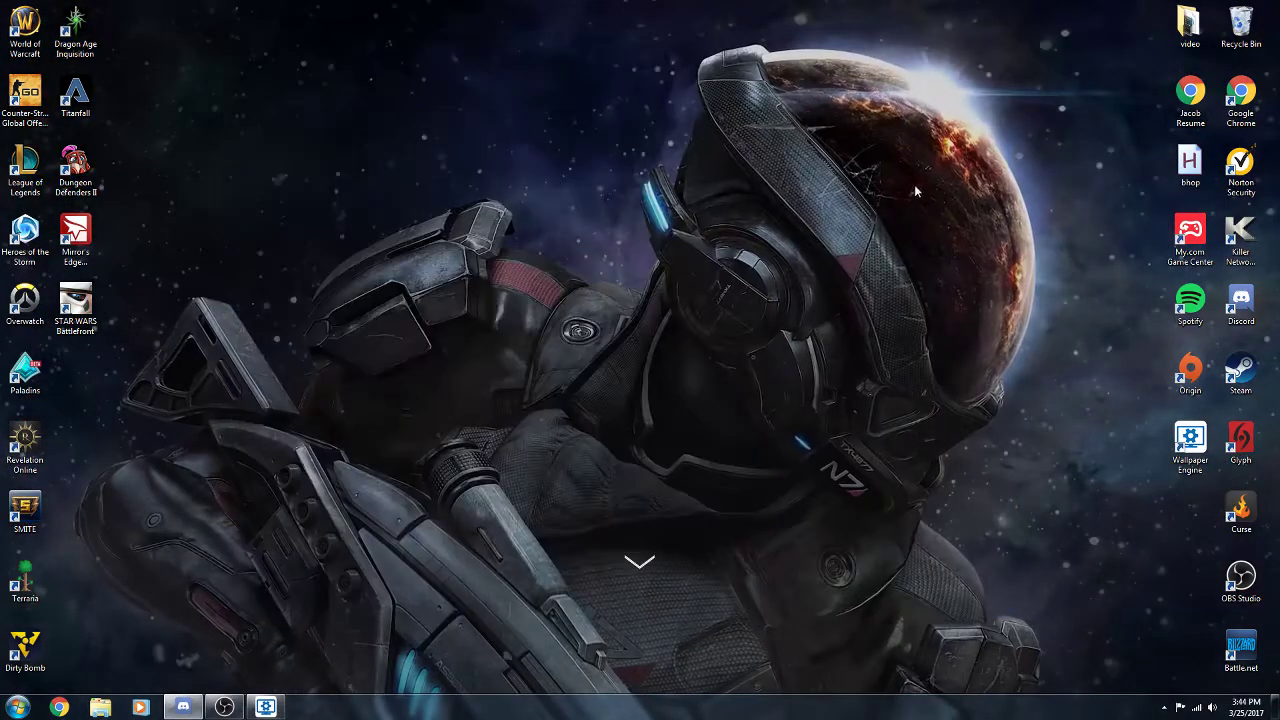
click(279, 707)
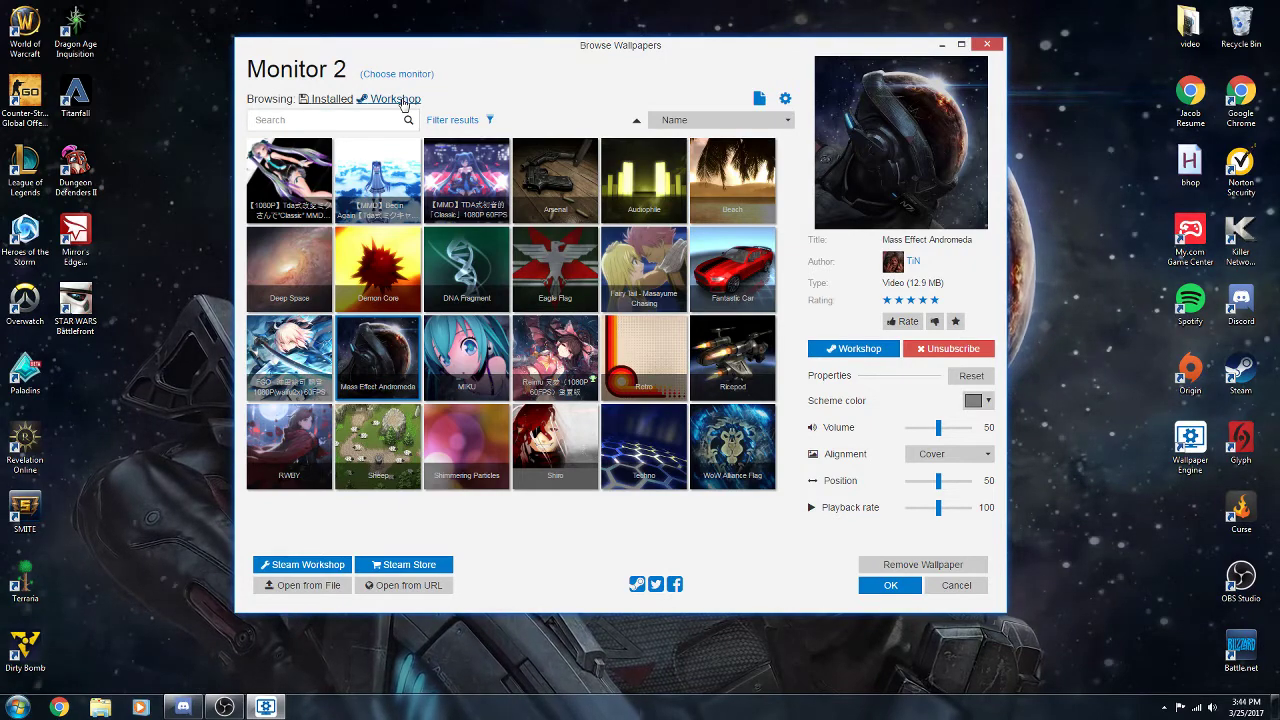
click(313, 397)
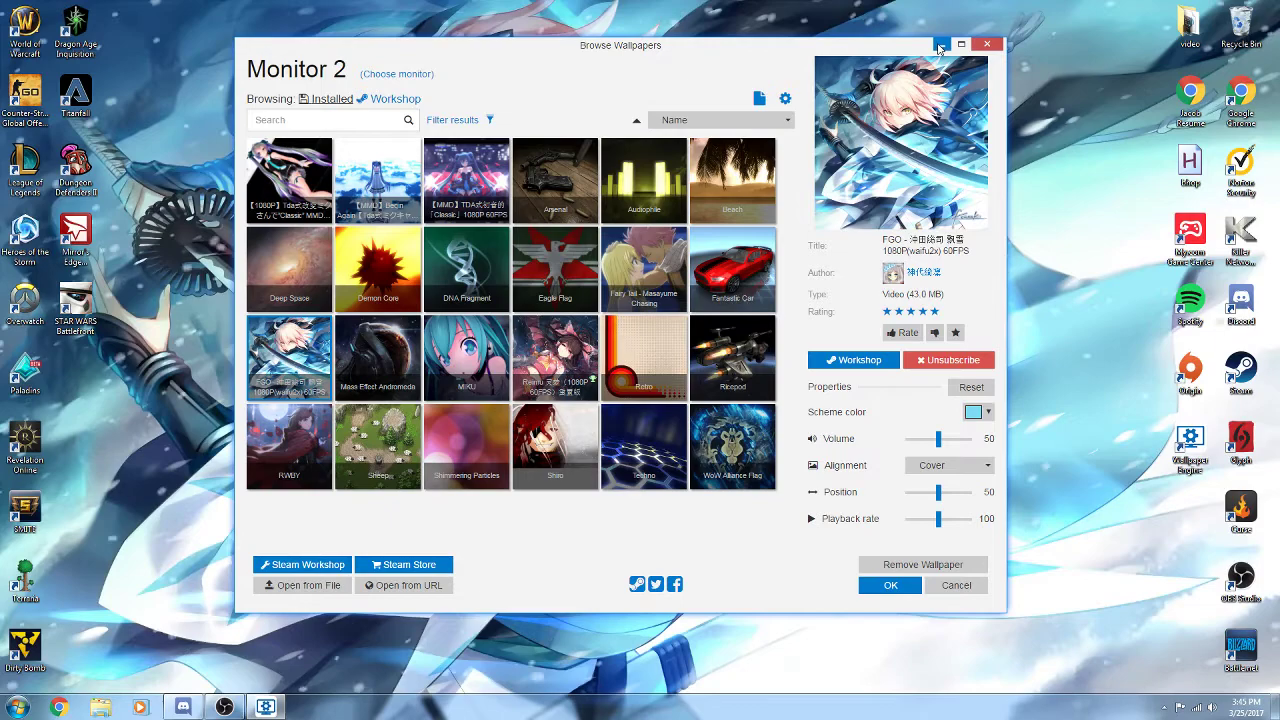
click(941, 45)
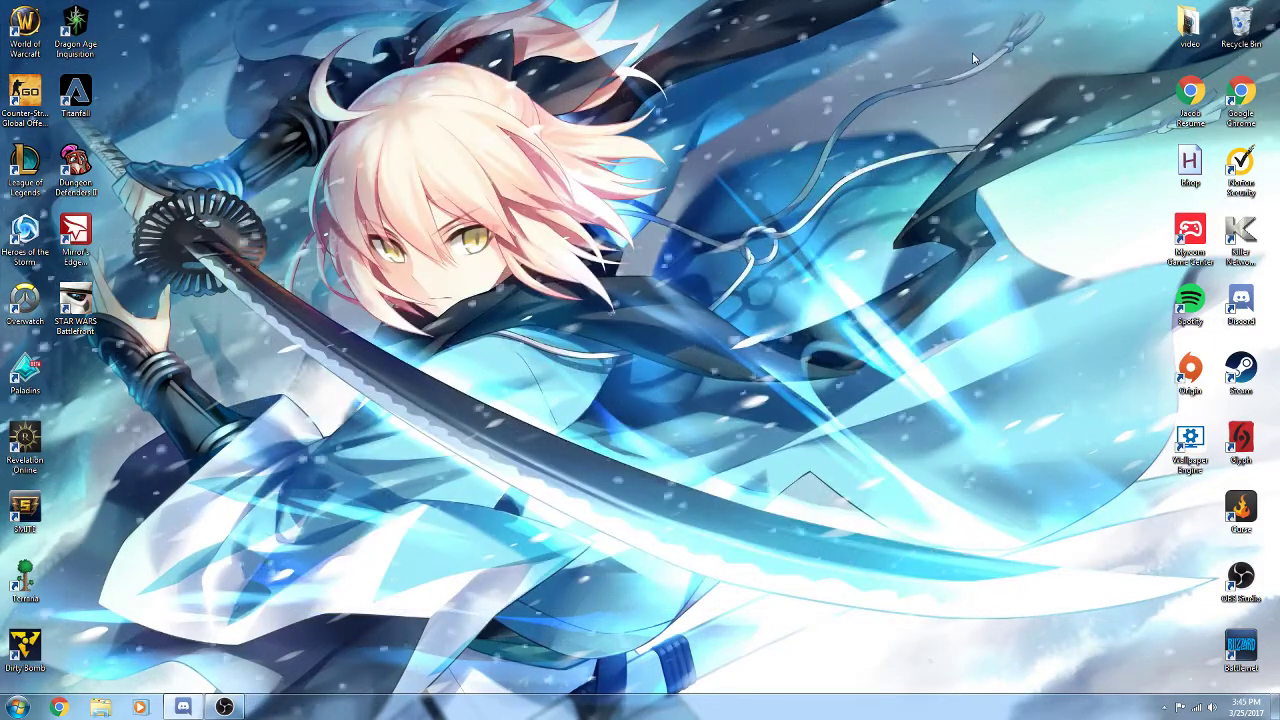